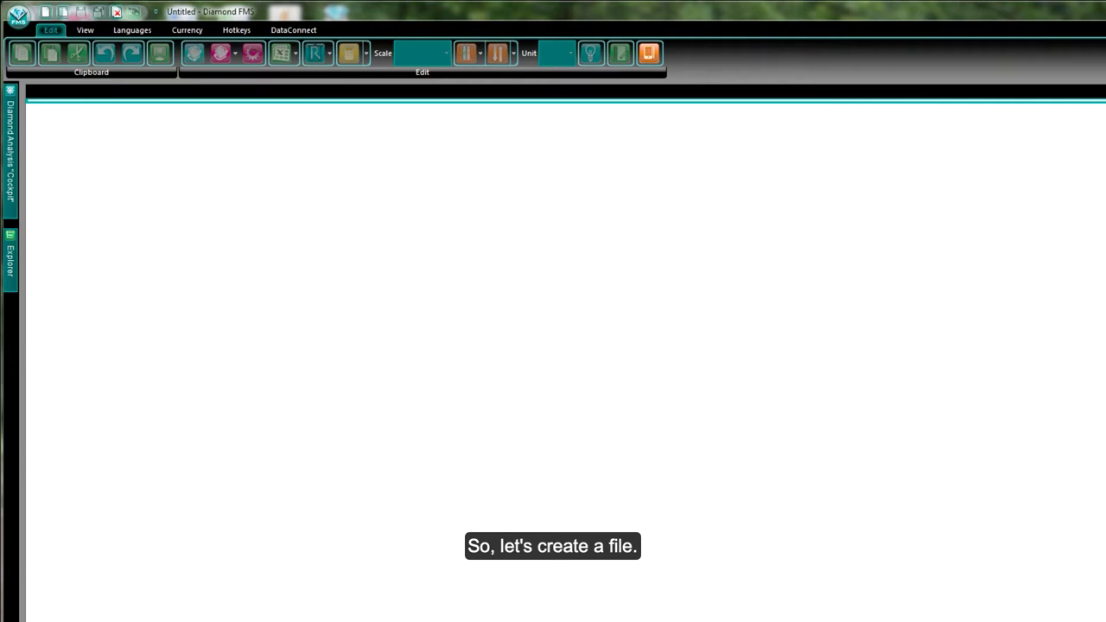
Create a new model file and save it as 'Borrow MyBike 2 aug 2019'
{"action": "left_click", "coordinate": [15, 13]}
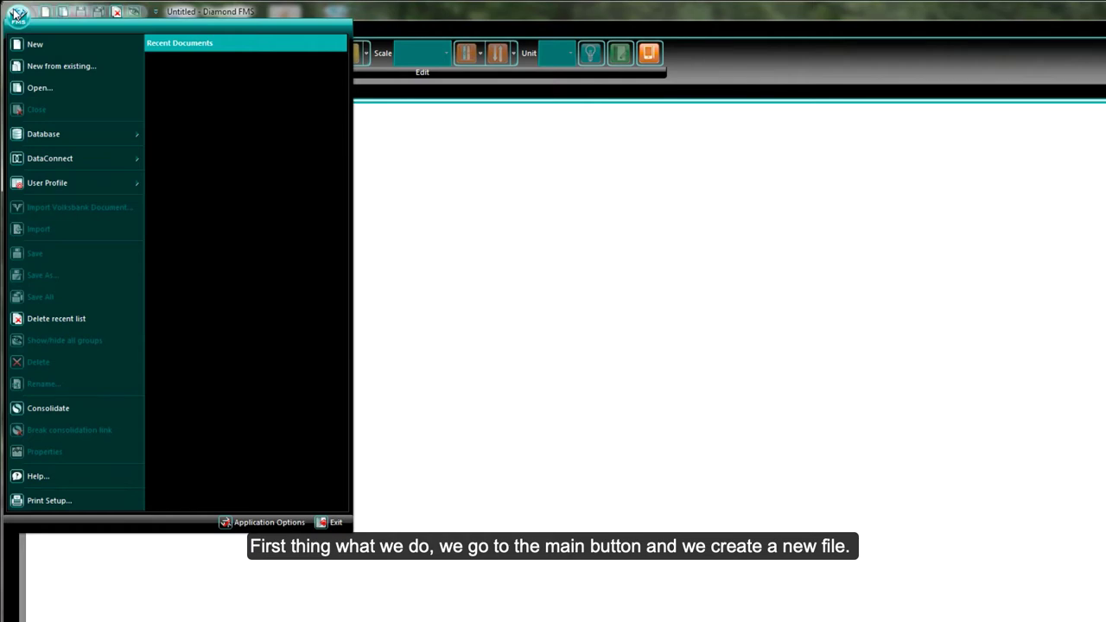
{"action": "left_click", "coordinate": [37, 45]}
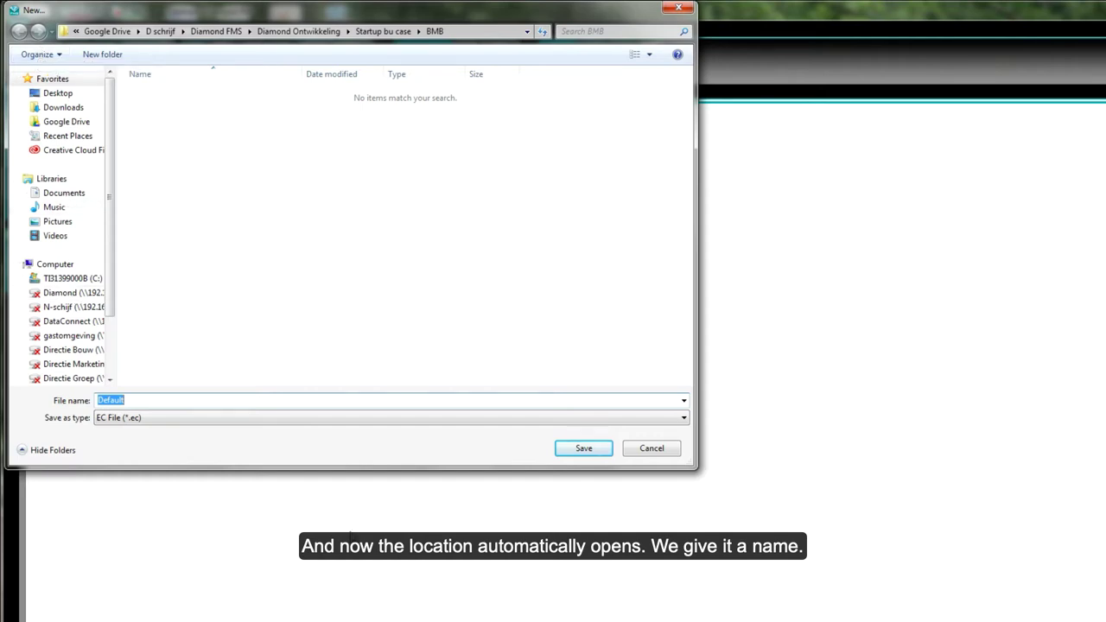
{"action": "left_click", "coordinate": [166, 398]}
{"action": "key", "text": "BackSpace"}
{"action": "key", "text": "BackSpace"}
{"action": "key", "text": "BackSpace"}
{"action": "key", "text": "BackSpace"}
{"action": "key", "text": "BackSpace"}
{"action": "key", "text": "BackSpace"}
{"action": "key", "text": "BackSpace"}
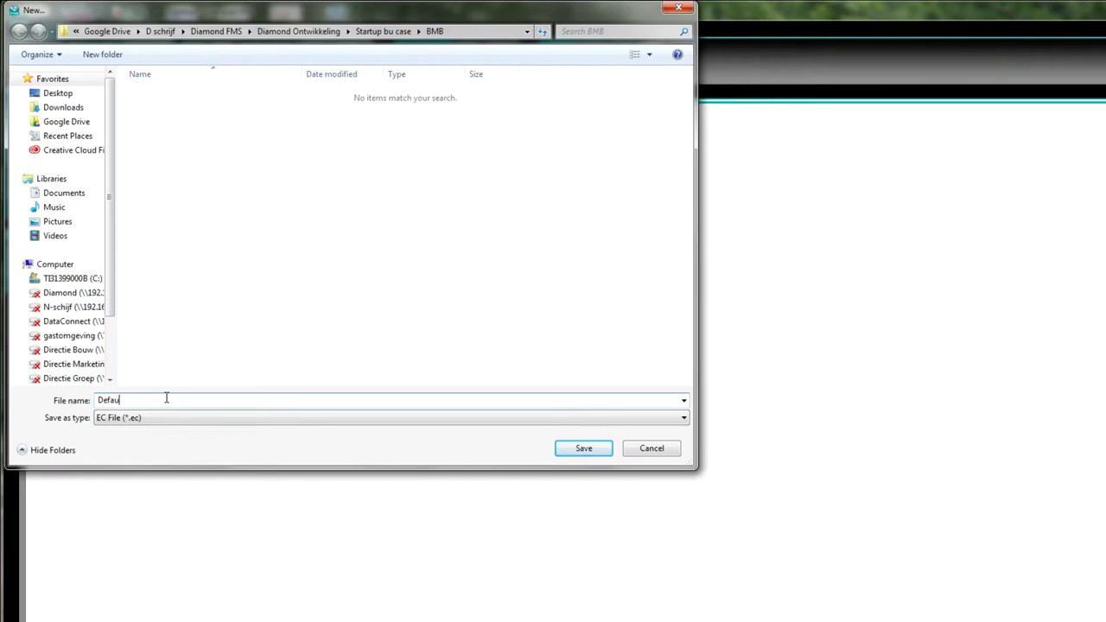
{"action": "type", "text": "B"}
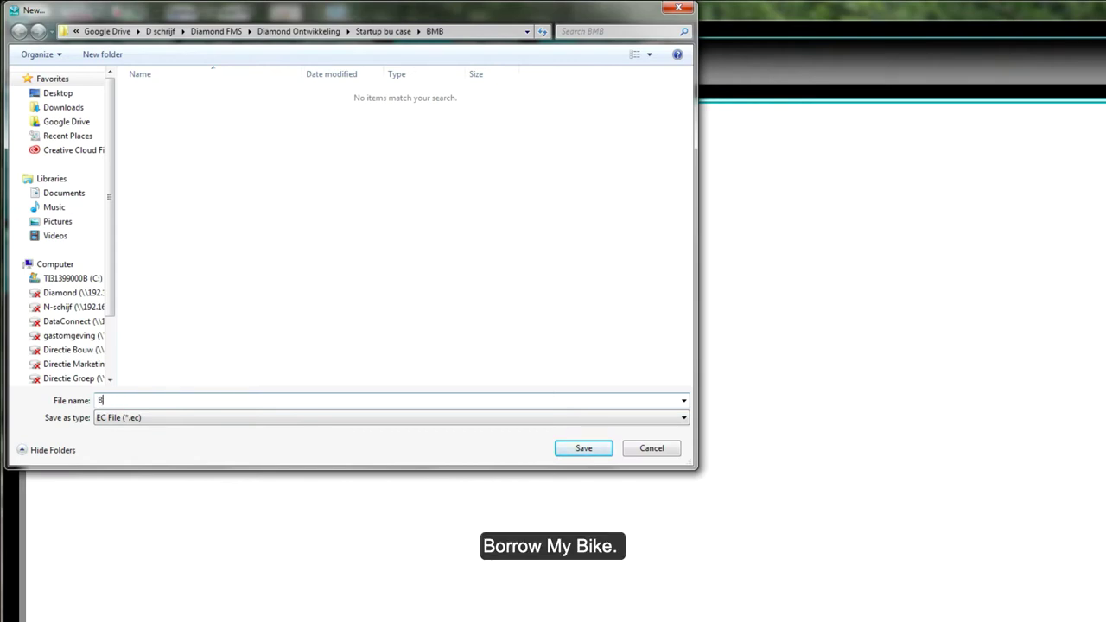
{"action": "type", "text": "orrow My Bike"}
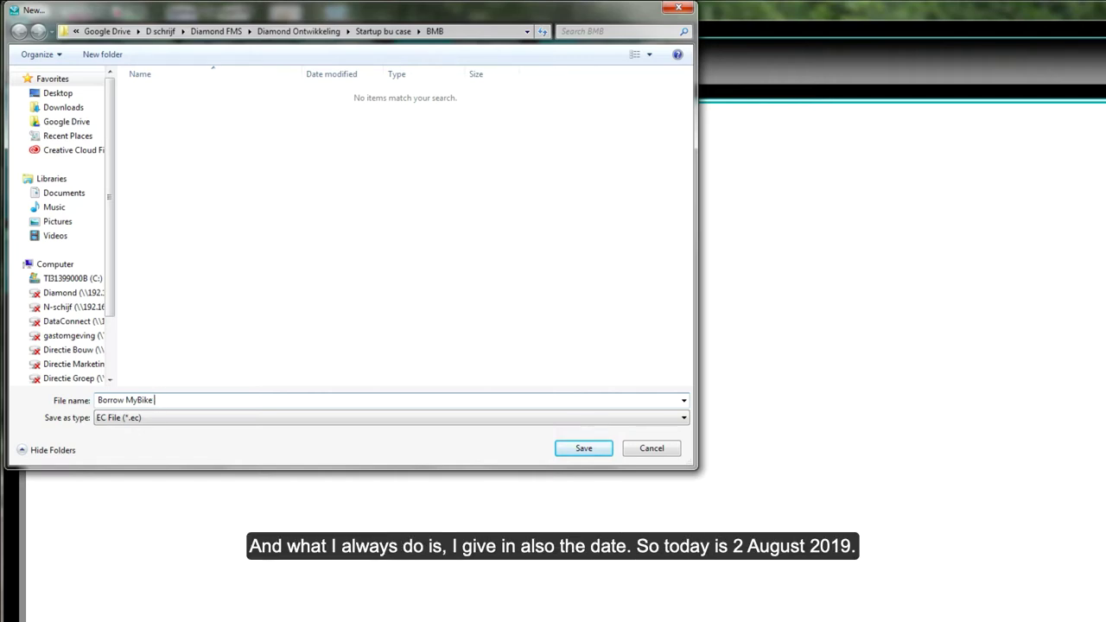
{"action": "type", "text": "2 aug 2019"}
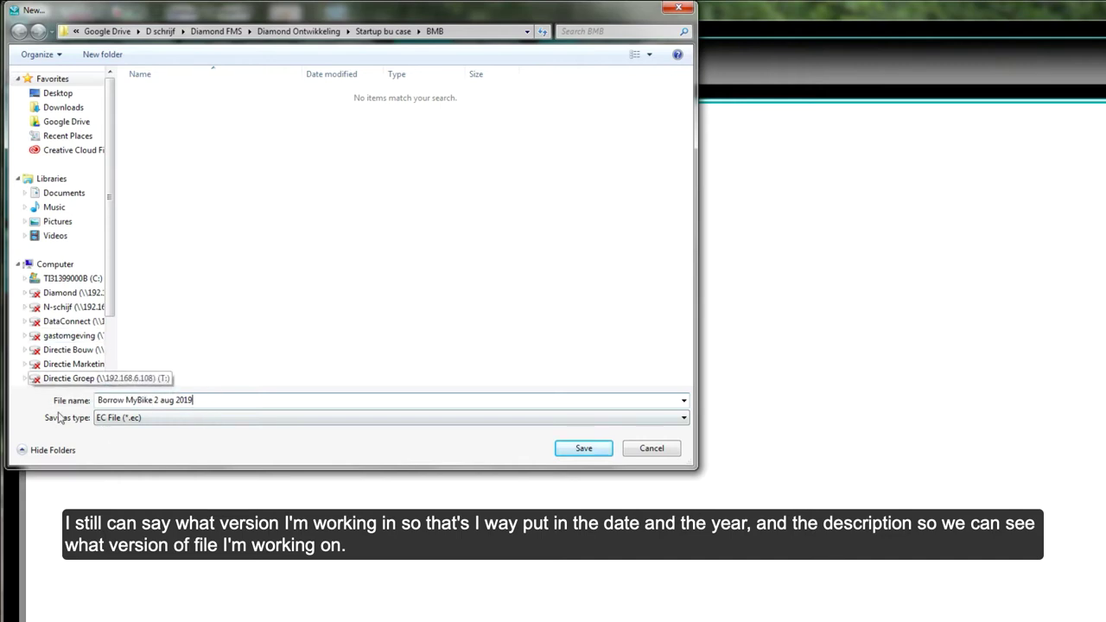
{"action": "left_click", "coordinate": [580, 450]}
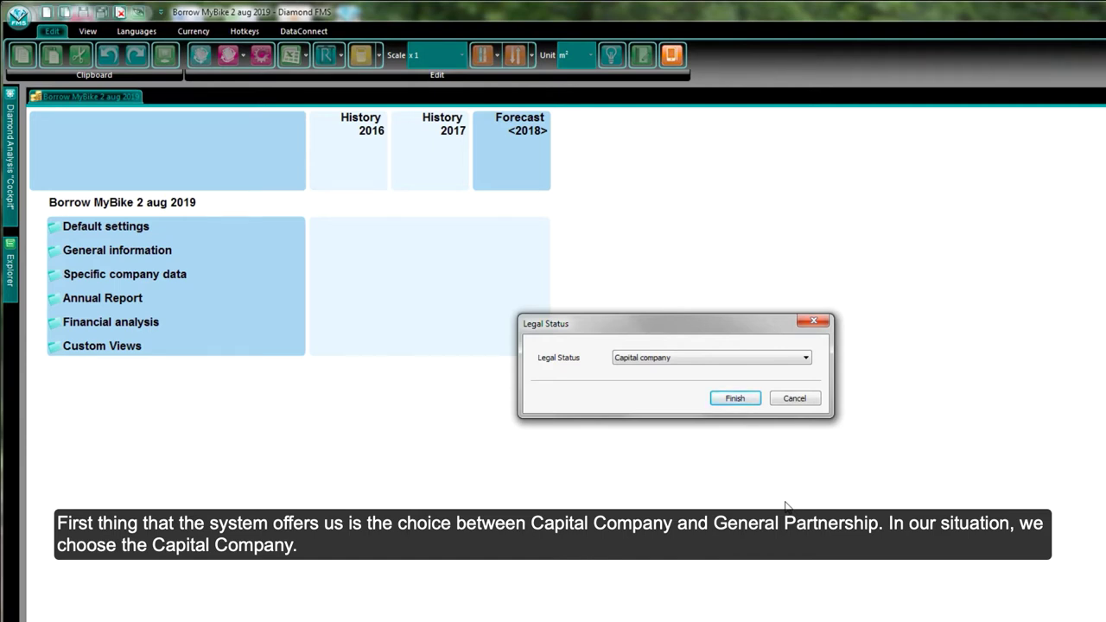
Choose Capital company as the legal status and finish creating the model
{"action": "left_click", "coordinate": [803, 360]}
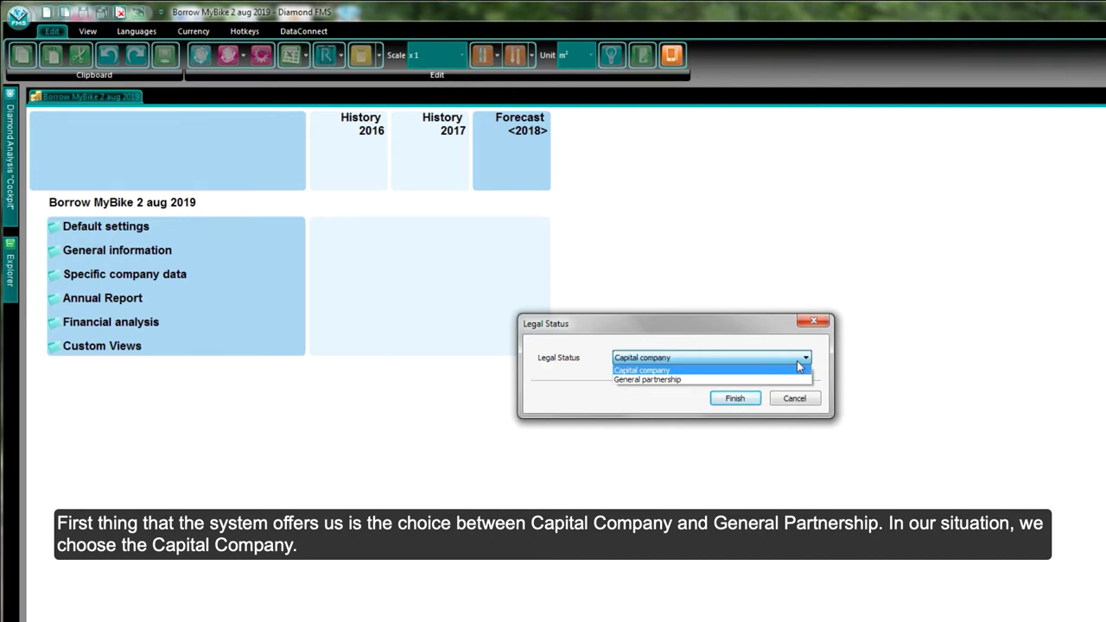
{"action": "left_click", "coordinate": [672, 369]}
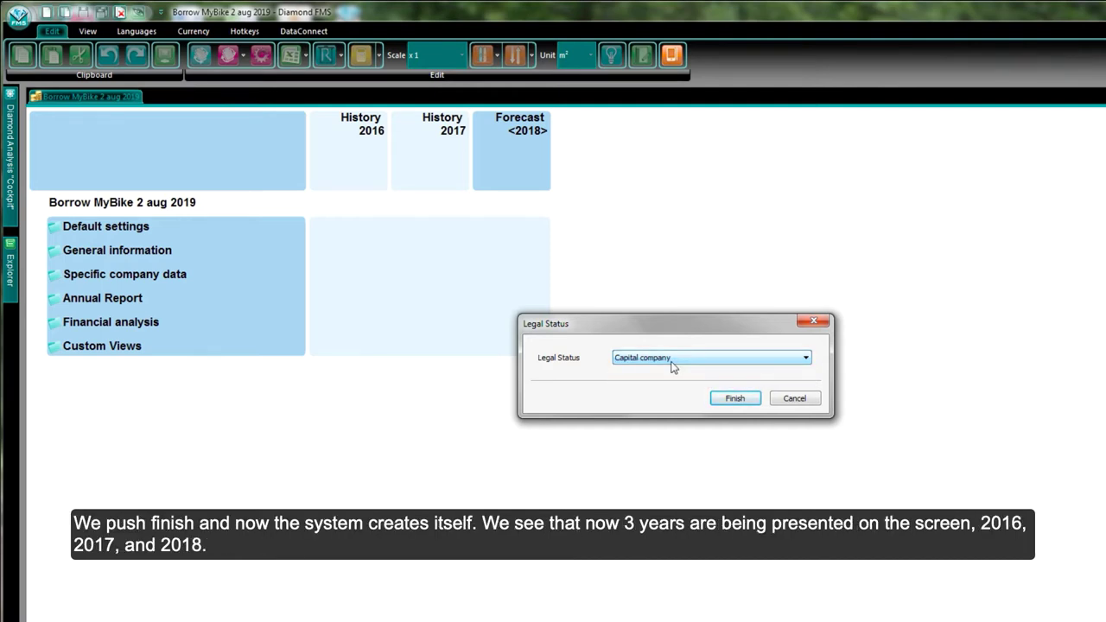
{"action": "left_click", "coordinate": [731, 399]}
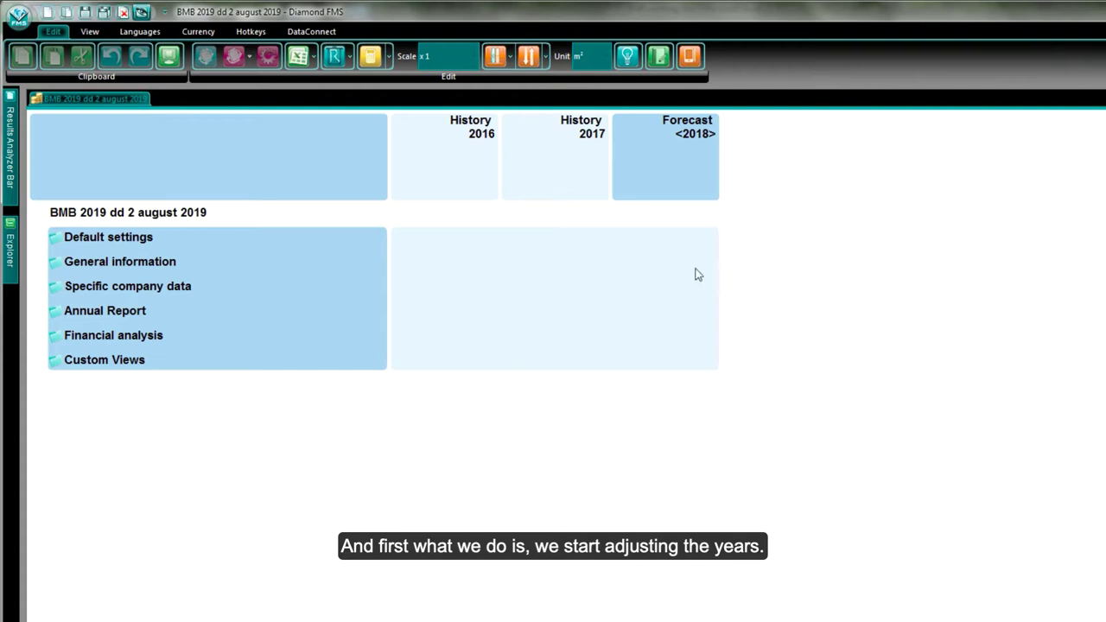
Set history through 2018 in years and forecast 2019–2024 in months, copying 2018 realization values
{"action": "left_click", "coordinate": [17, 16]}
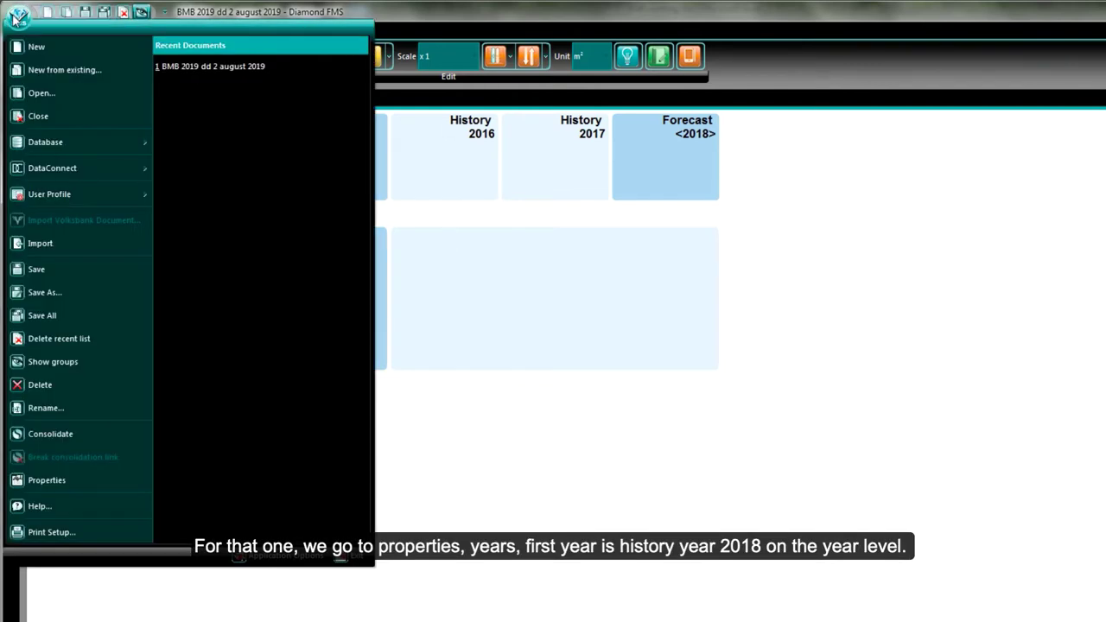
{"action": "left_click", "coordinate": [51, 485]}
{"action": "left_click", "coordinate": [557, 263]}
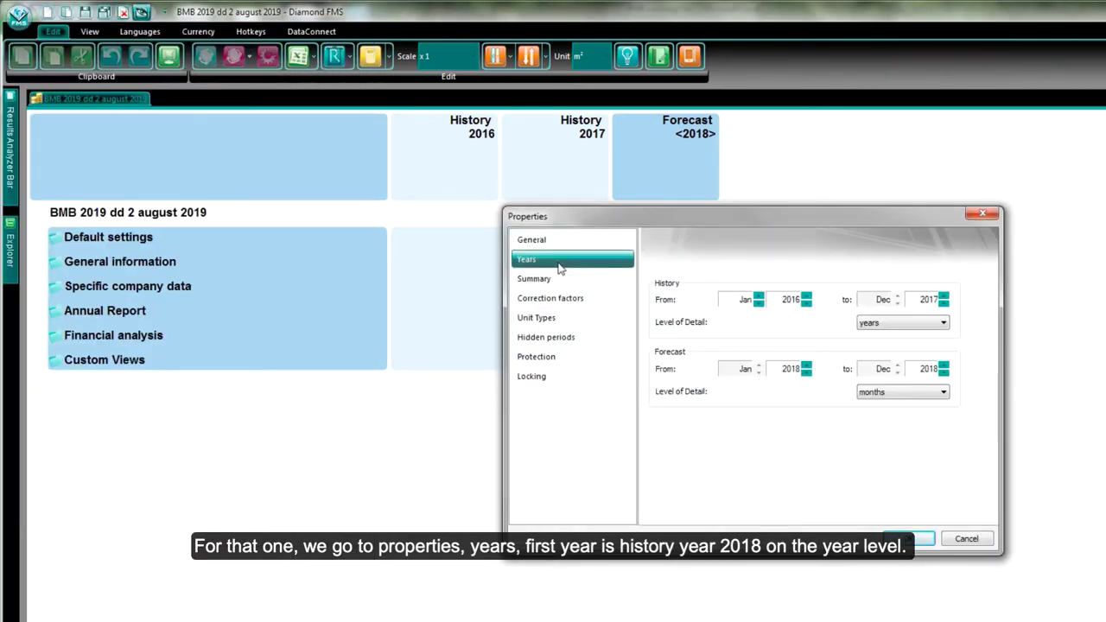
{"action": "left_click", "coordinate": [944, 297]}
{"action": "left_click", "coordinate": [904, 327]}
{"action": "left_click", "coordinate": [905, 328]}
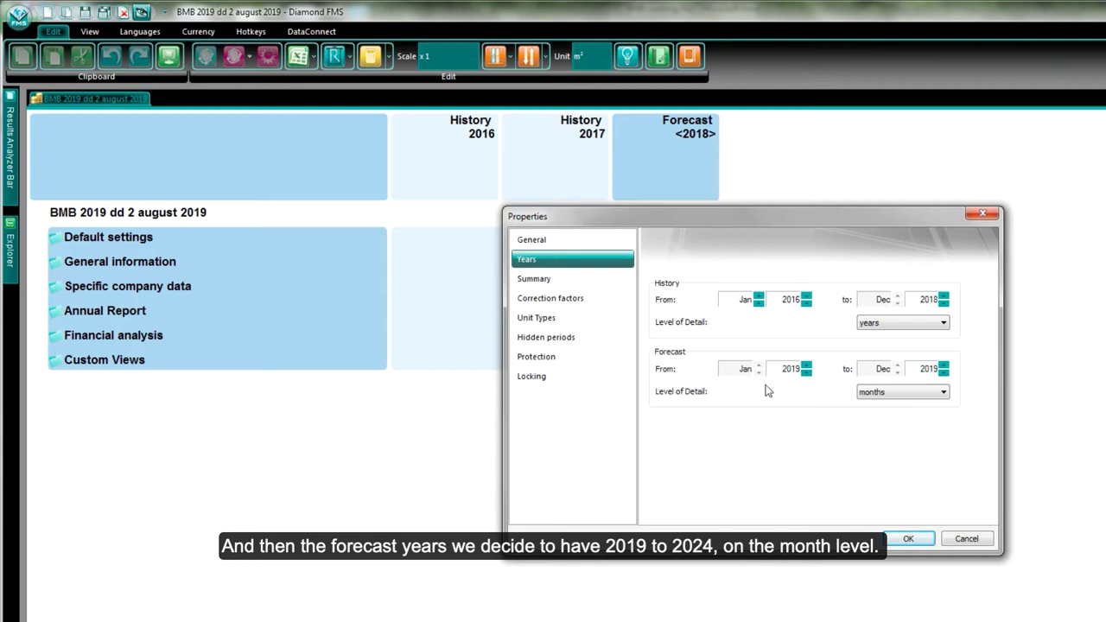
{"action": "left_click", "coordinate": [943, 365]}
{"action": "left_click", "coordinate": [930, 395]}
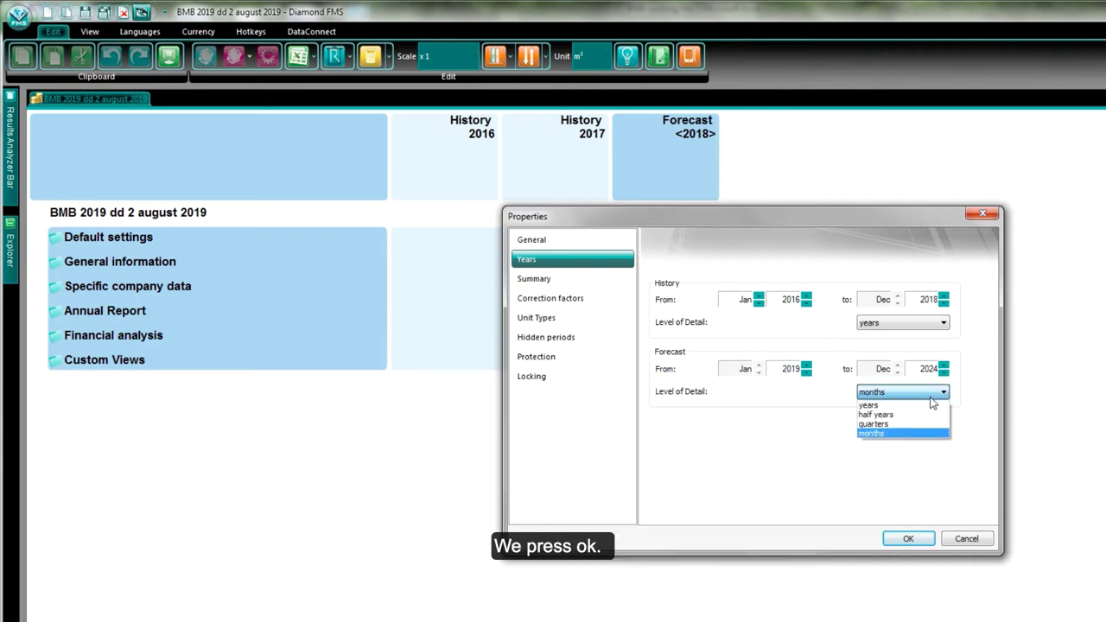
{"action": "left_click", "coordinate": [931, 397]}
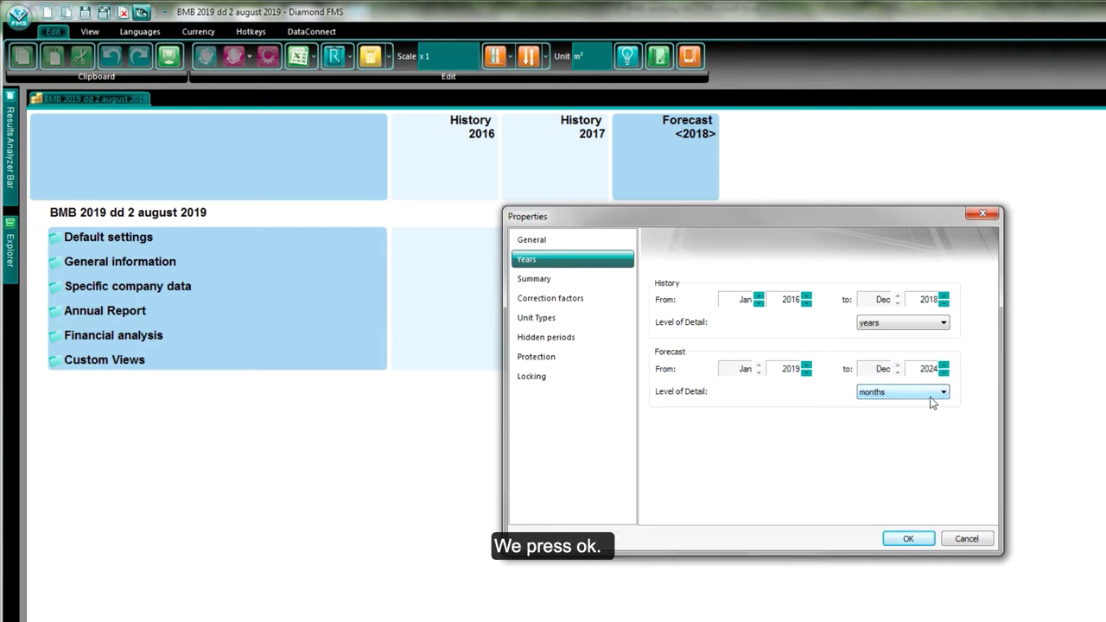
{"action": "left_click", "coordinate": [905, 539]}
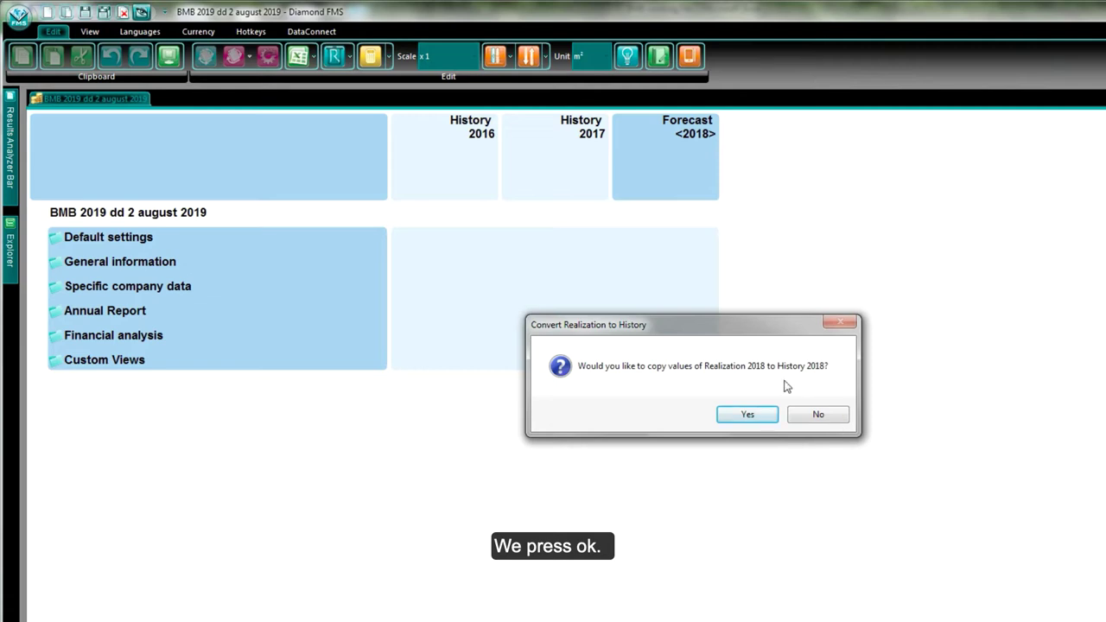
{"action": "left_click", "coordinate": [747, 415]}
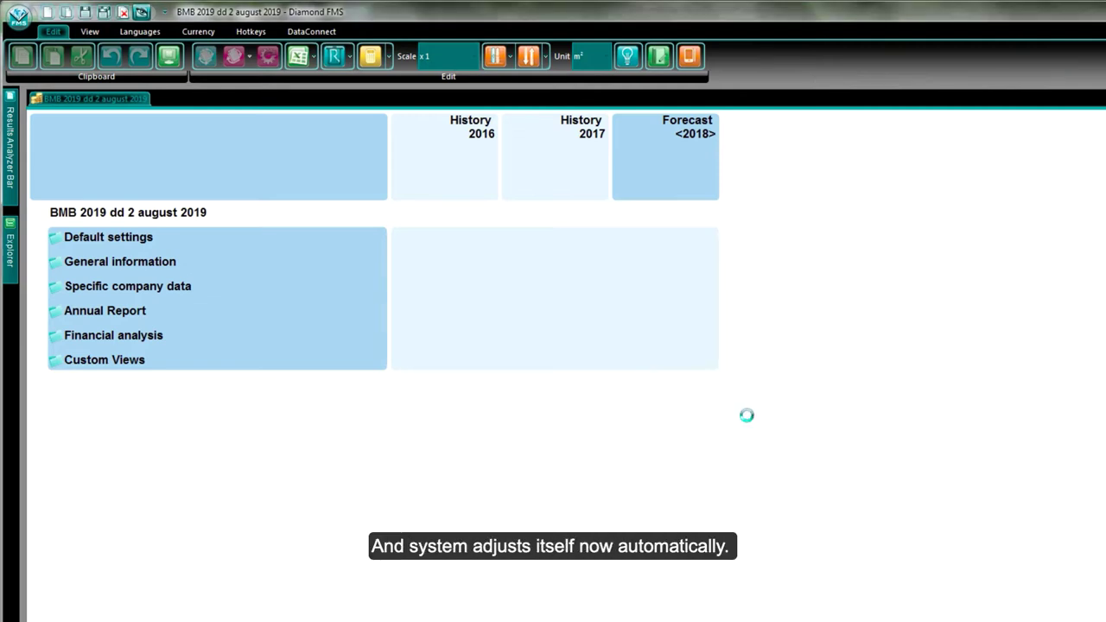
Open the Balance Sheet from the Annual Report
{"action": "left_click", "coordinate": [52, 309]}
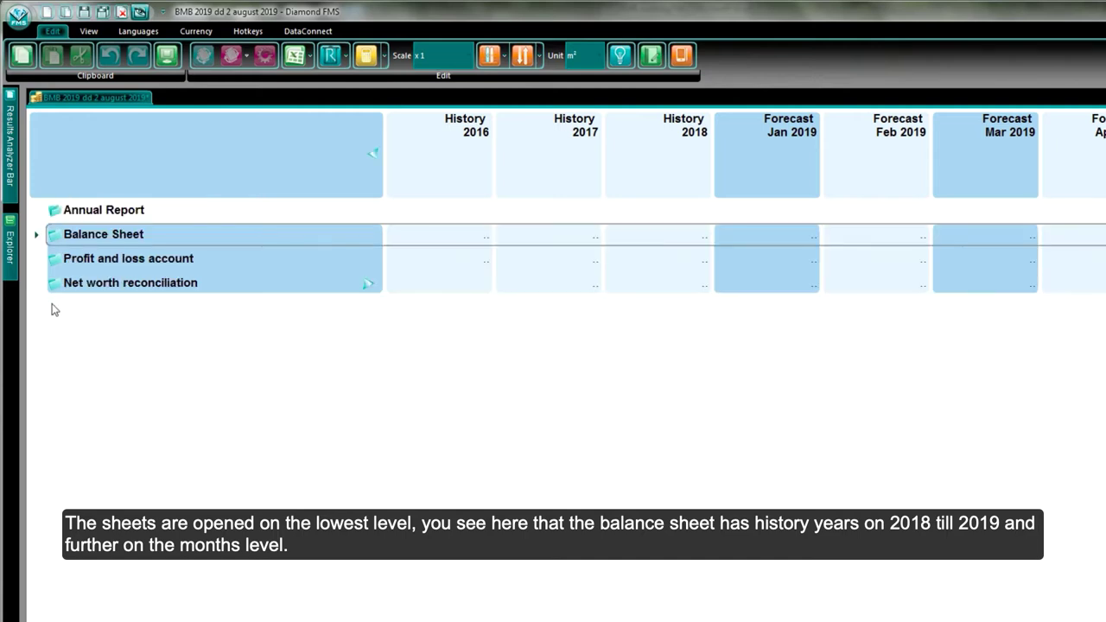
{"action": "left_click", "coordinate": [54, 234]}
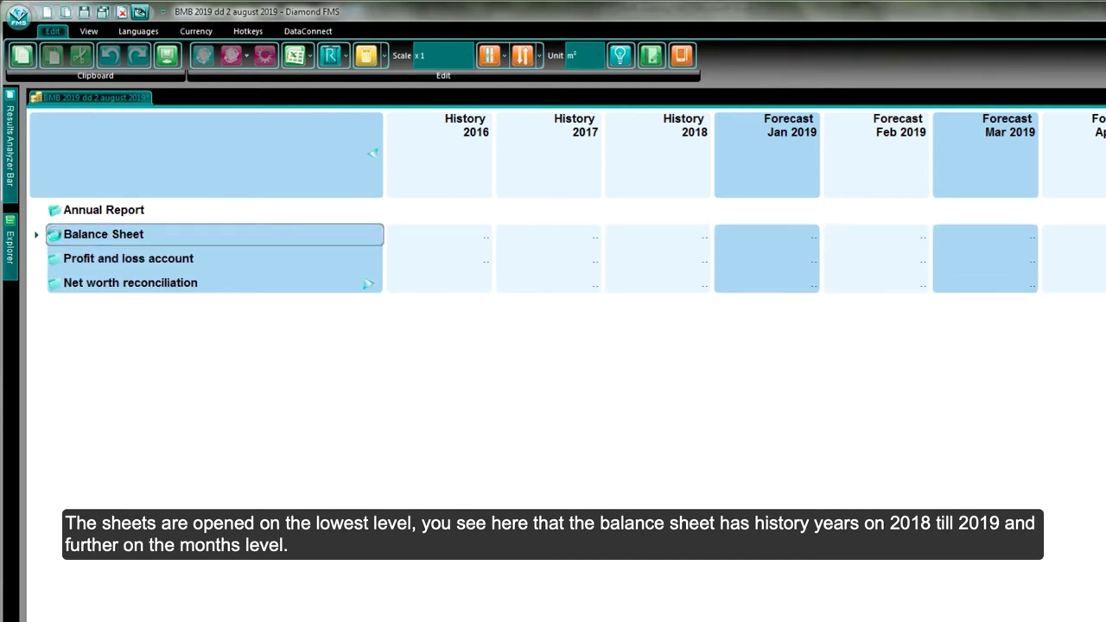
{"action": "left_click", "coordinate": [53, 234]}
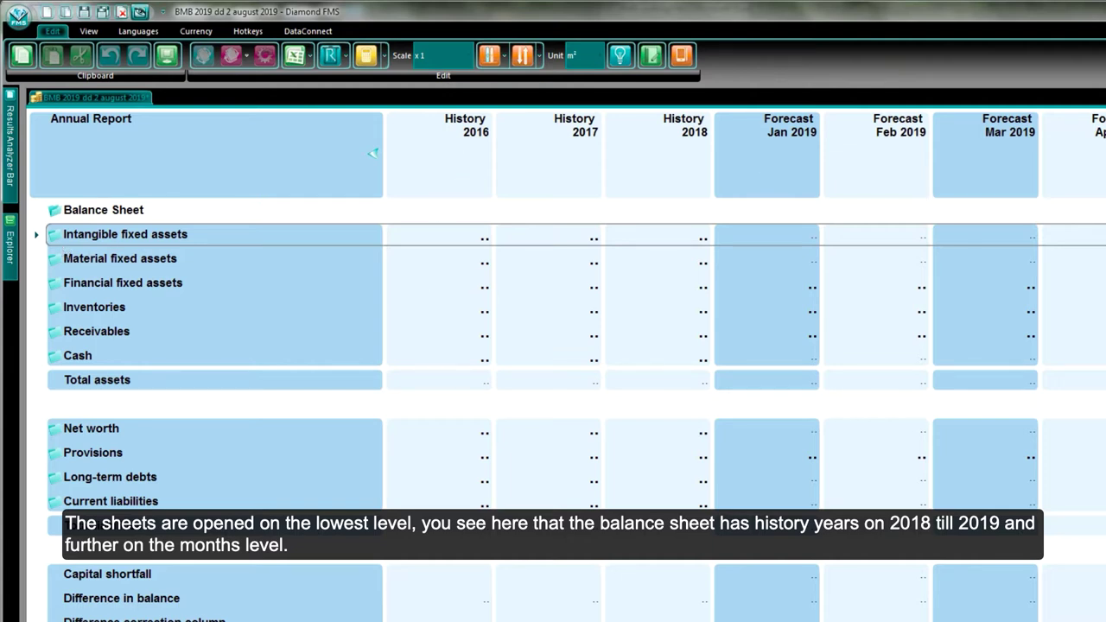
Browse the monthly 2019 Financial fixed assets values, then collapse the forecast to yearly columns
{"action": "left_click", "coordinate": [805, 290]}
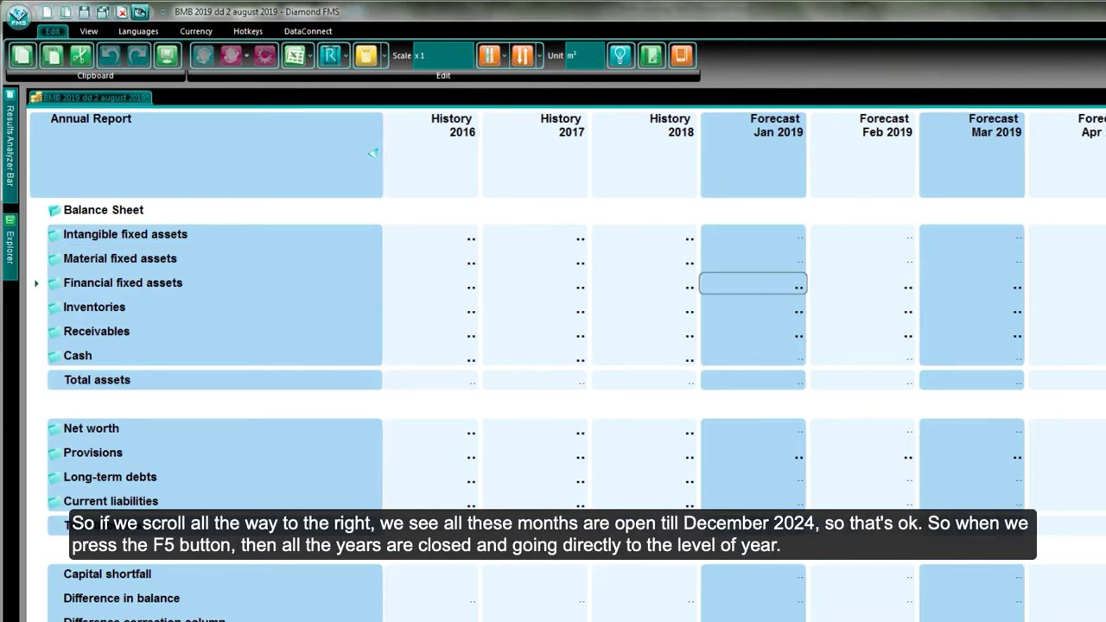
{"action": "scroll", "coordinate": [373, 153], "scroll_direction": "right", "scroll_amount": 20}
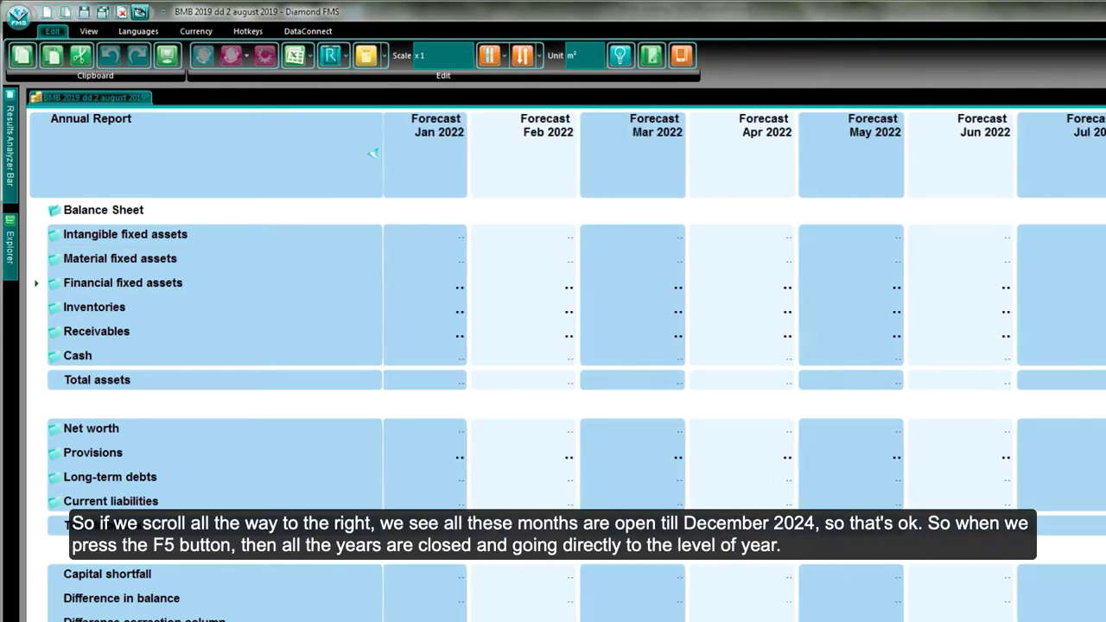
{"action": "scroll", "coordinate": [372, 153], "scroll_direction": "right", "scroll_amount": 20}
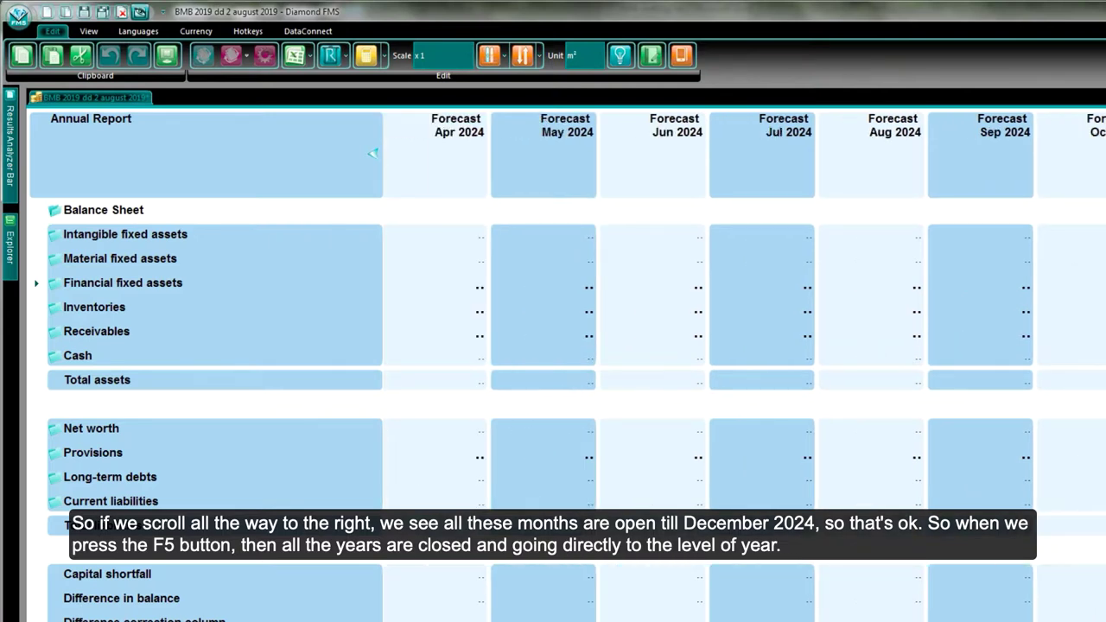
{"action": "scroll", "coordinate": [961, 239], "scroll_direction": "left", "scroll_amount": 20}
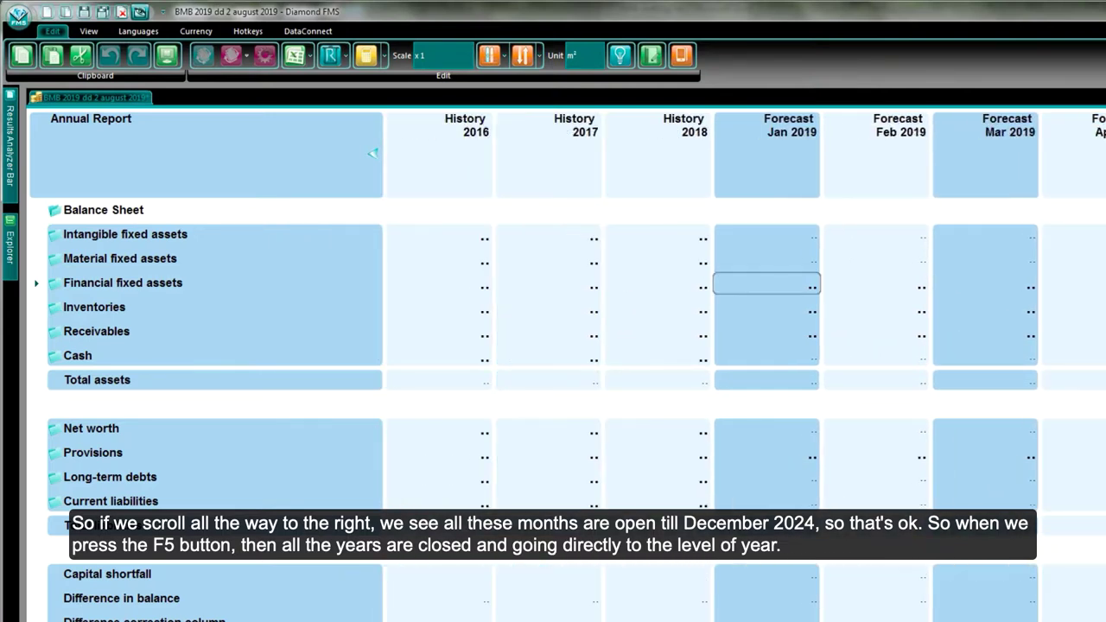
{"action": "left_click", "coordinate": [542, 285]}
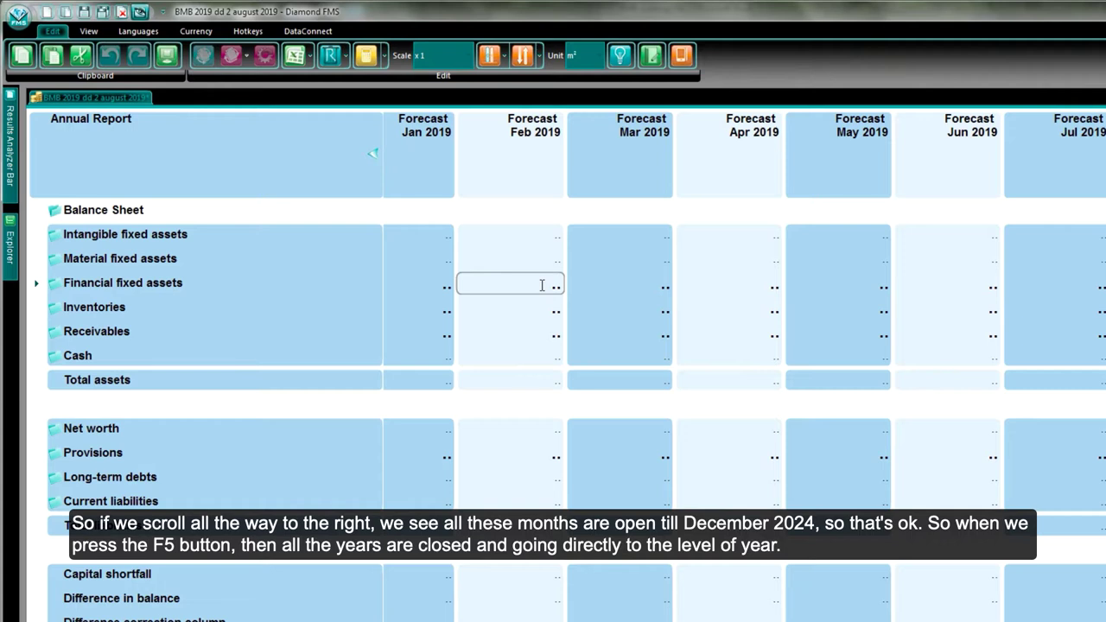
{"action": "key", "text": "F5"}
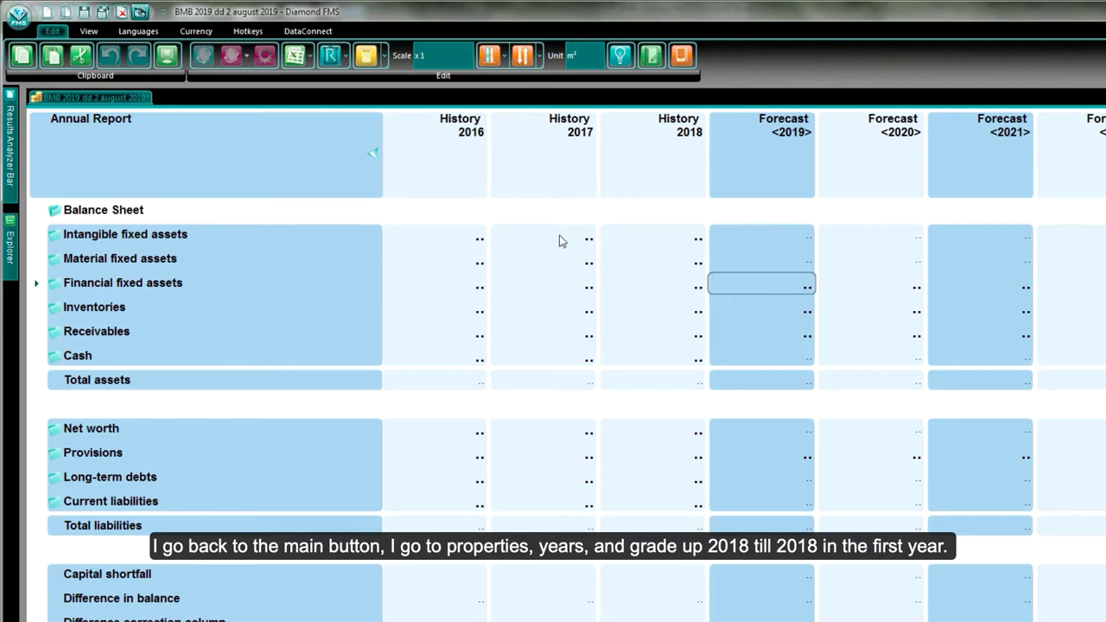
Raise the history start year to 2018 in File Properties and collapse the forecast to years
{"action": "left_click", "coordinate": [17, 16]}
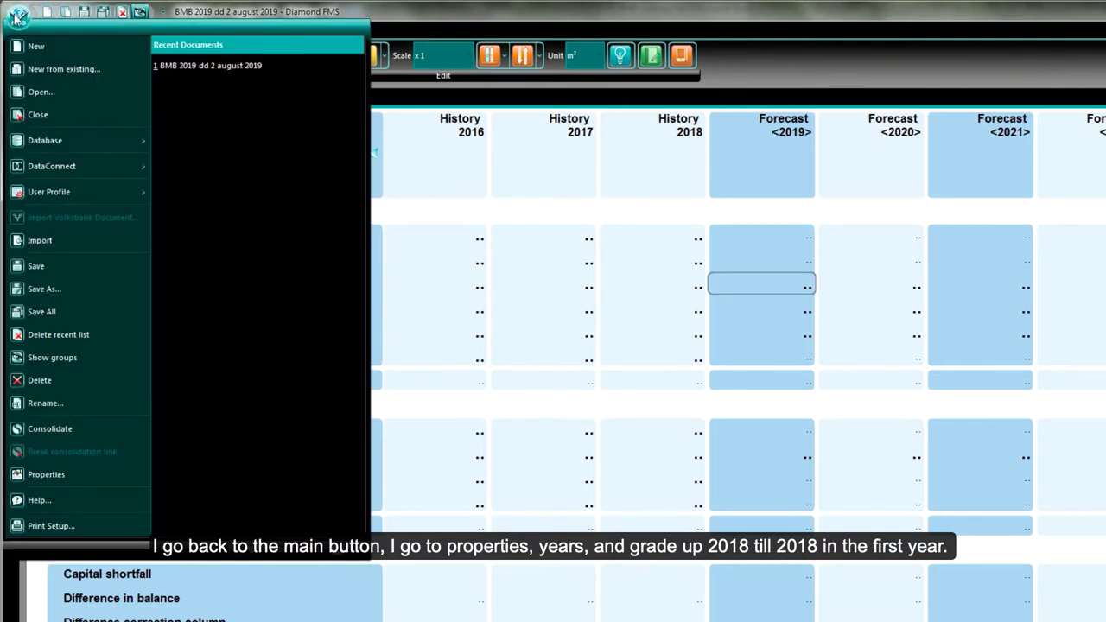
{"action": "left_click", "coordinate": [39, 480]}
{"action": "left_click", "coordinate": [523, 257]}
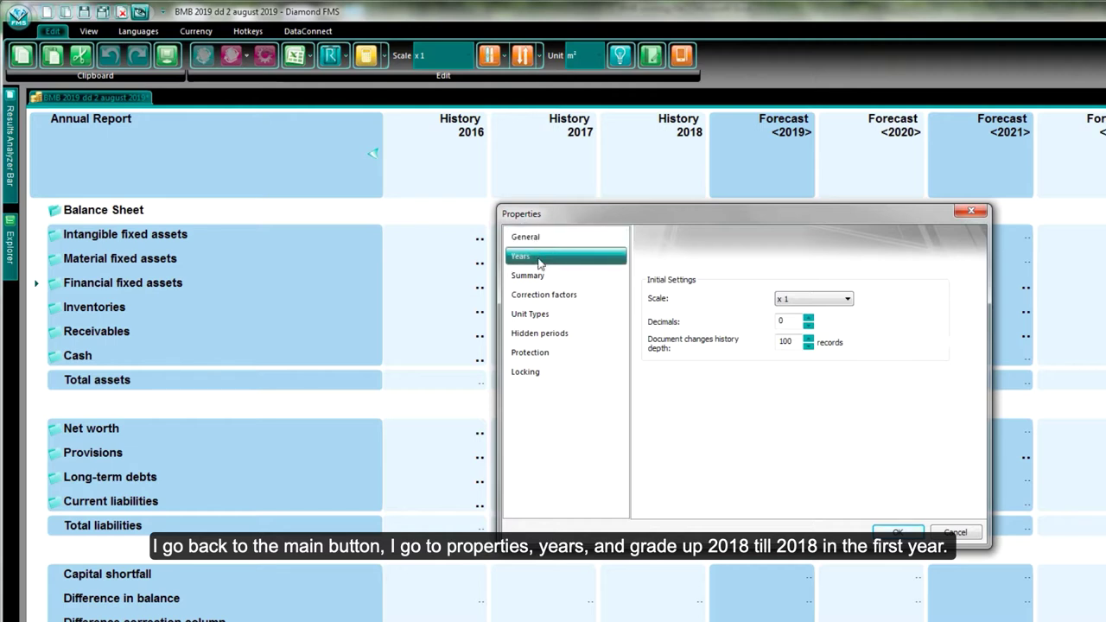
{"action": "left_click", "coordinate": [797, 292]}
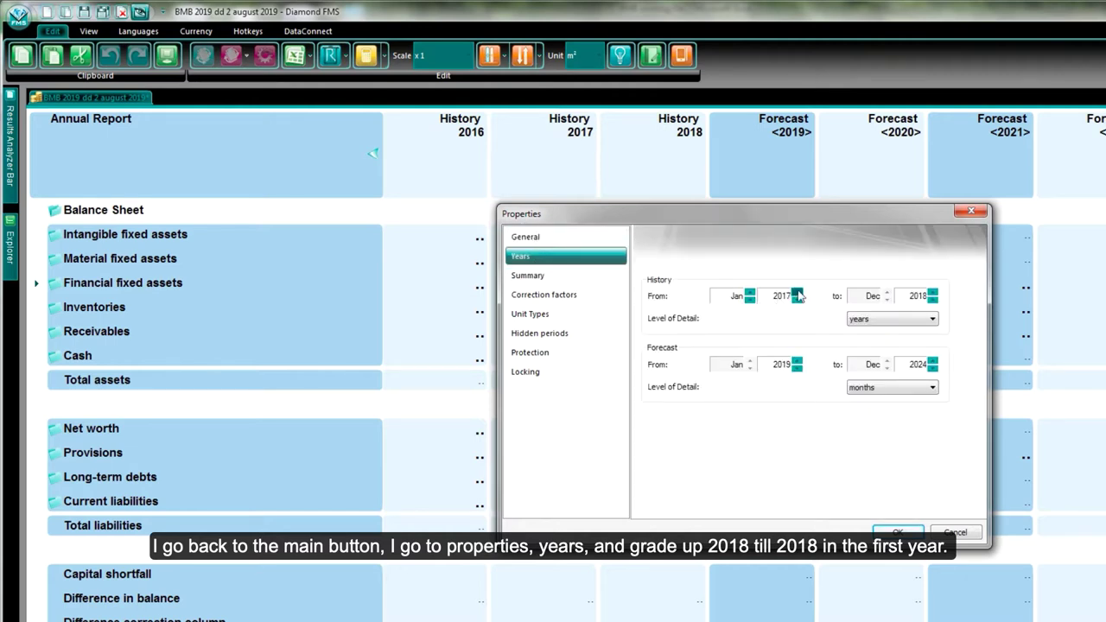
{"action": "left_click", "coordinate": [797, 292]}
{"action": "left_click", "coordinate": [897, 531]}
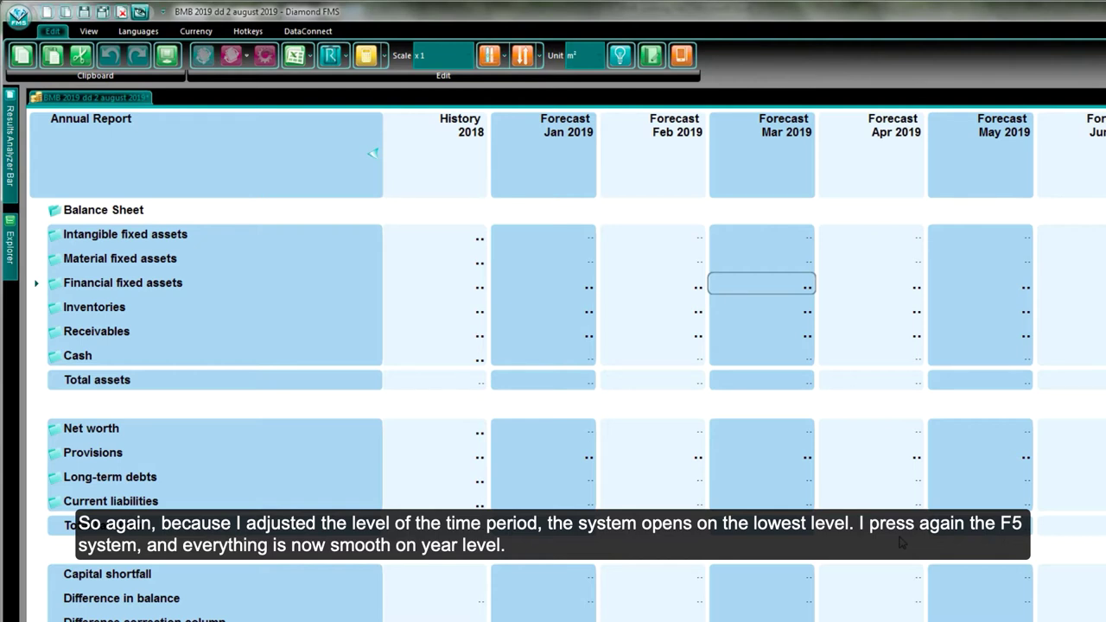
{"action": "key", "text": "F5"}
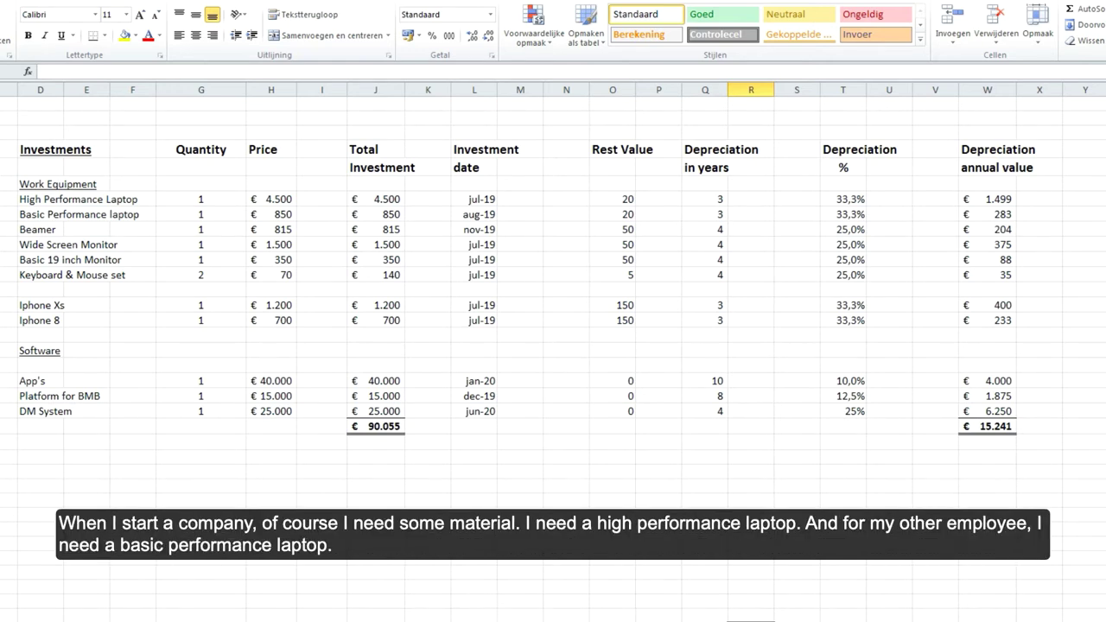
Go through the Investments sheet items from High Performance Laptop down to Wide Screen Monitor
{"action": "left_click", "coordinate": [123, 202]}
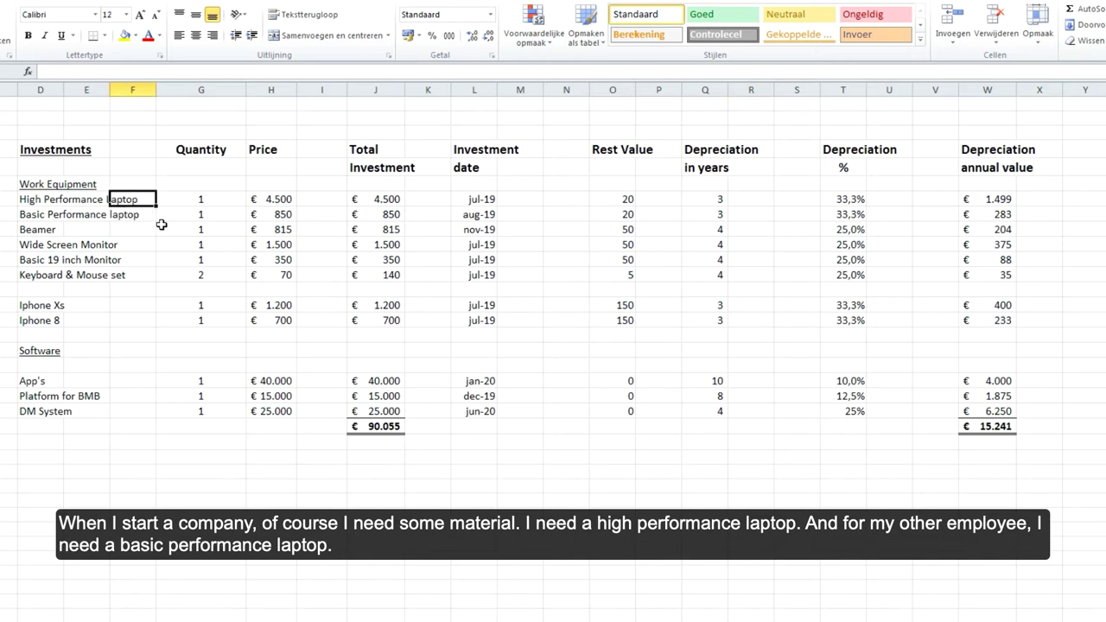
{"action": "left_click", "coordinate": [25, 201]}
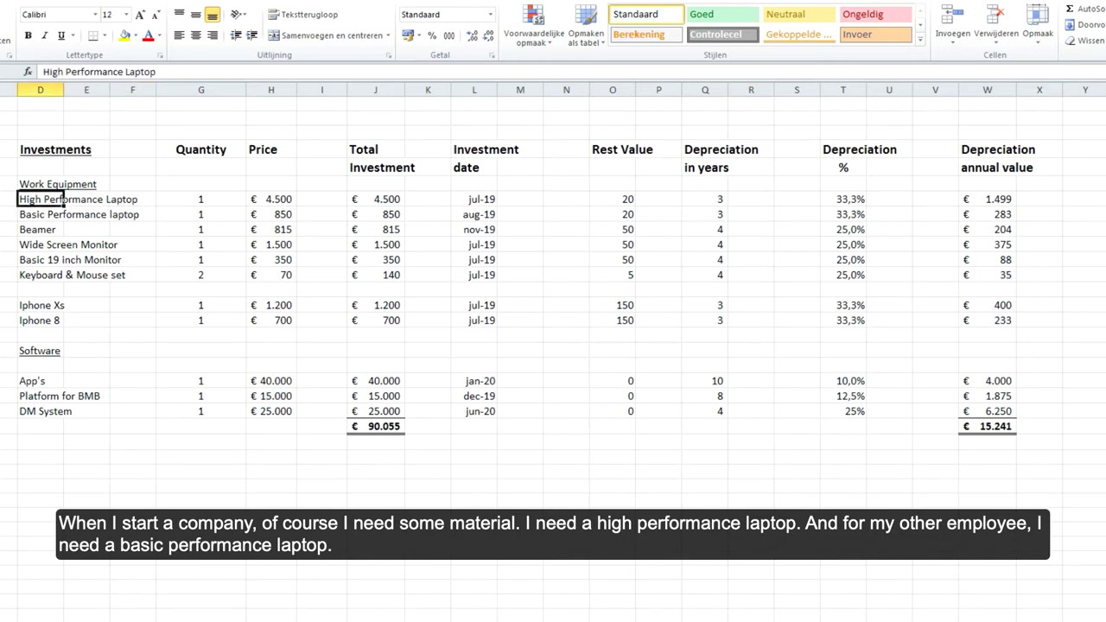
{"action": "left_click", "coordinate": [7, 214]}
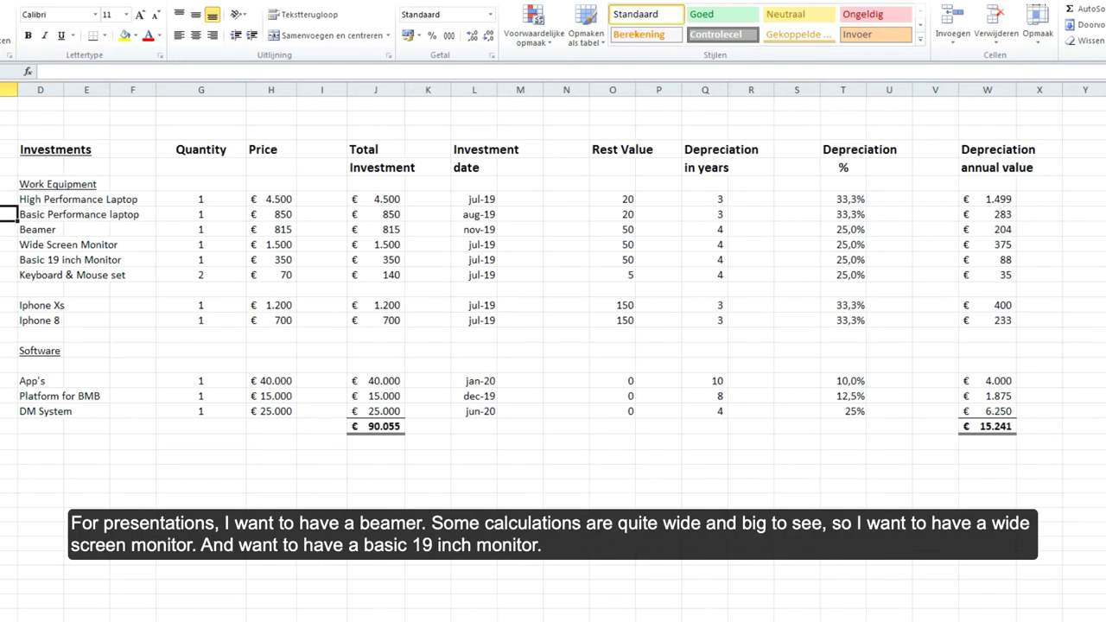
{"action": "left_click", "coordinate": [9, 228]}
{"action": "left_click", "coordinate": [8, 245]}
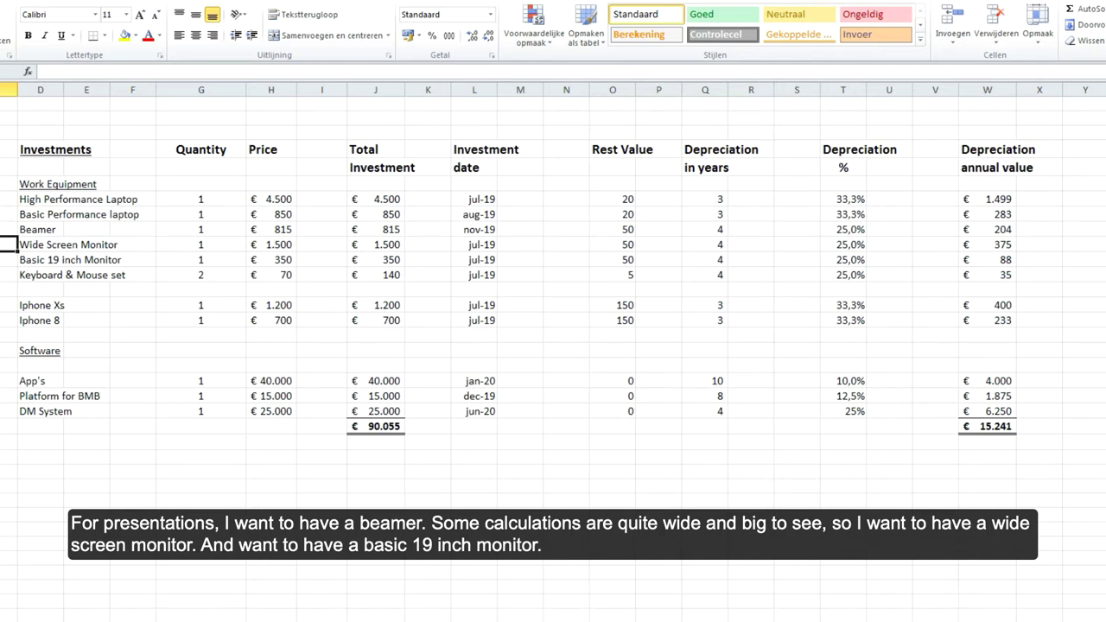